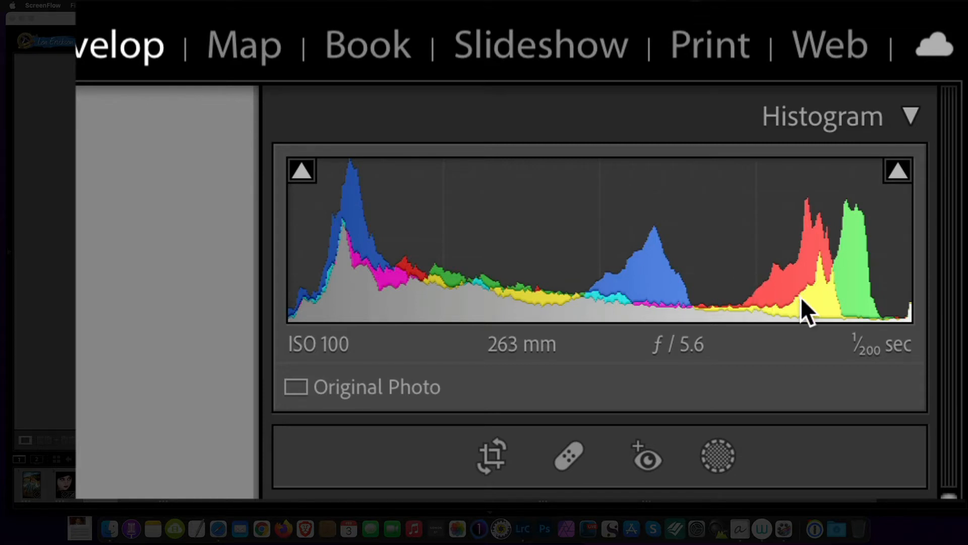
Try the portrait's Blacks at +100 and at −100, and show the shadow clipping overlay
click(306, 216)
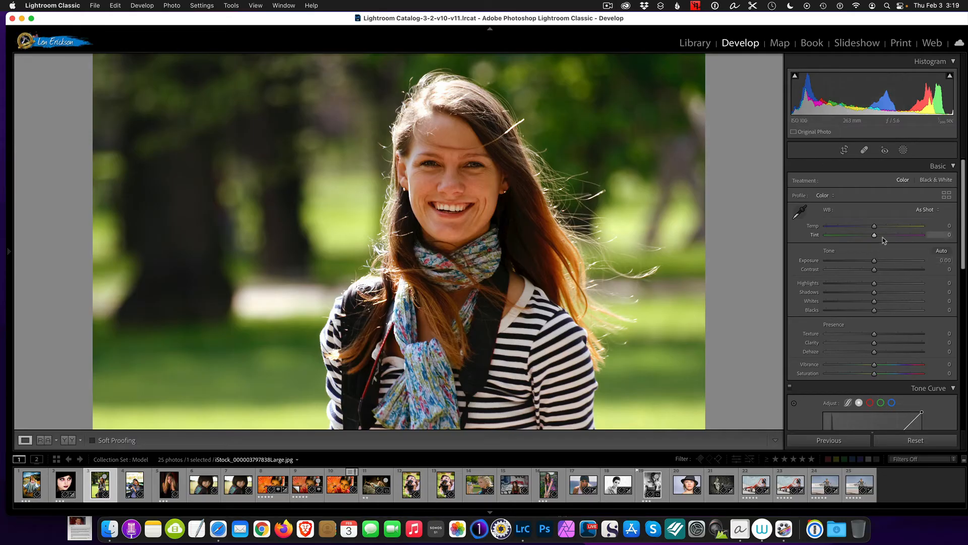
drag(876, 311, 961, 312)
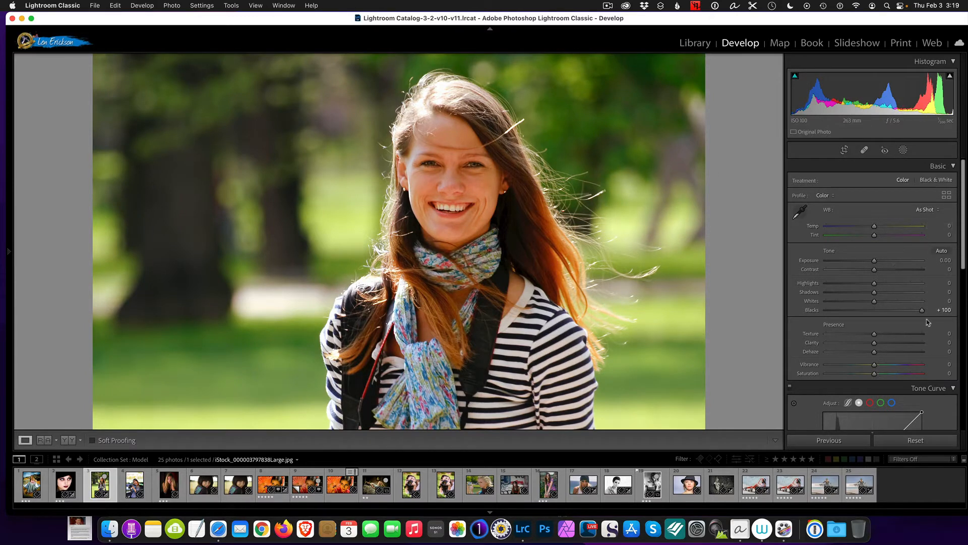
drag(926, 311, 810, 311)
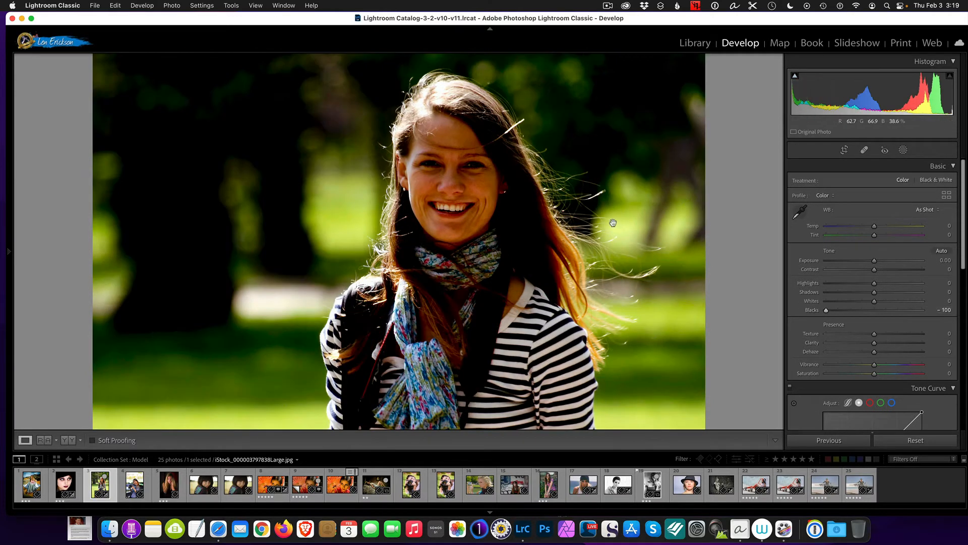
click(796, 77)
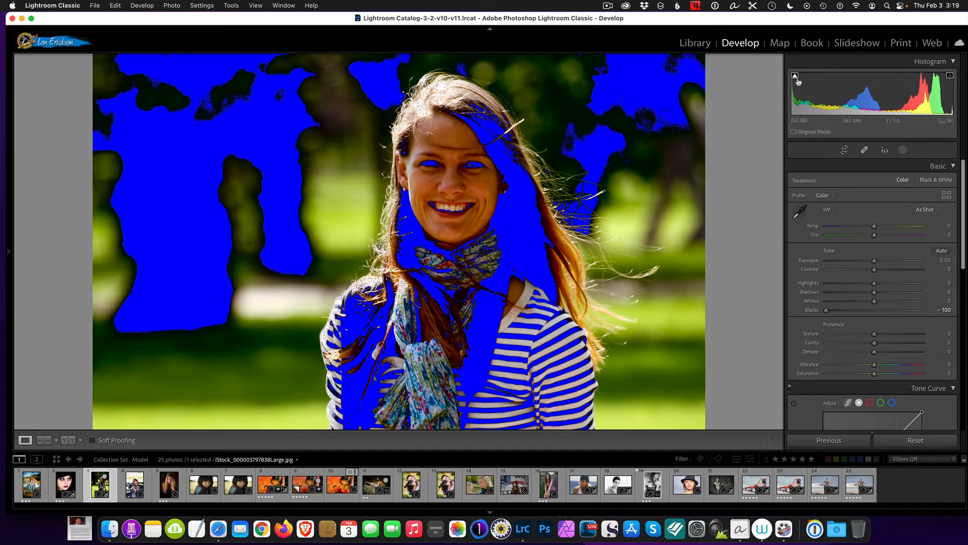
Reset Blacks to its default and raise Whites to +100
drag(826, 311, 827, 312)
double_click(828, 312)
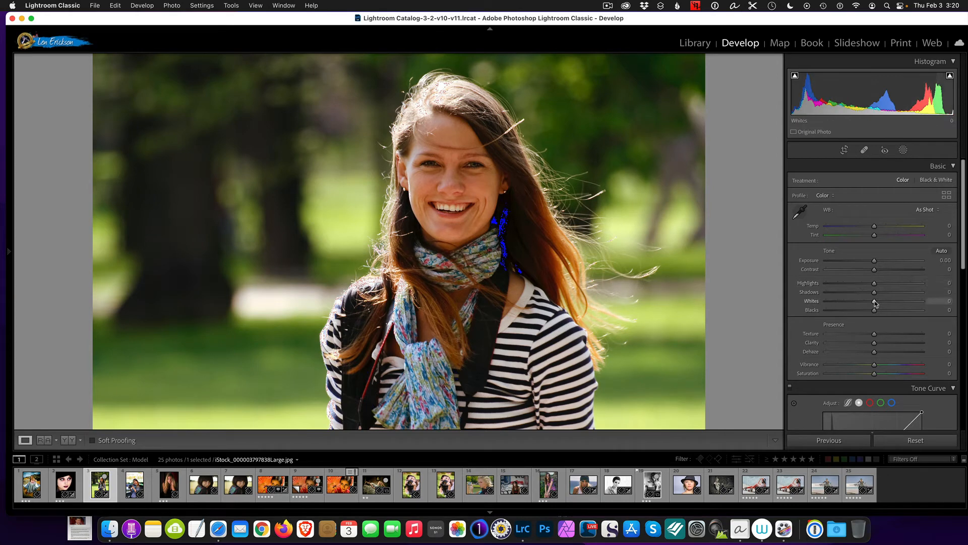
drag(874, 302, 923, 303)
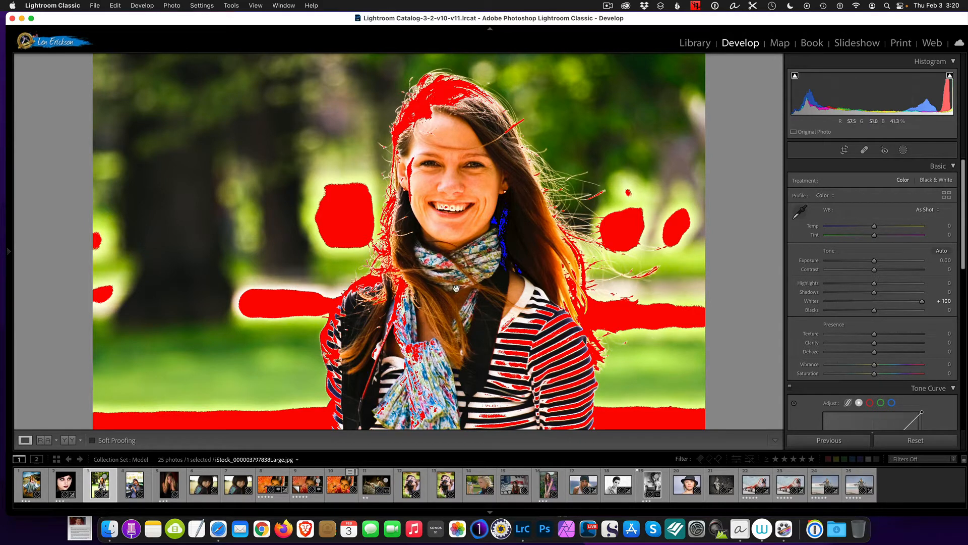
Toggle the shadow and highlight clipping overlays and examine the blown-out areas of the portrait
click(951, 77)
click(795, 79)
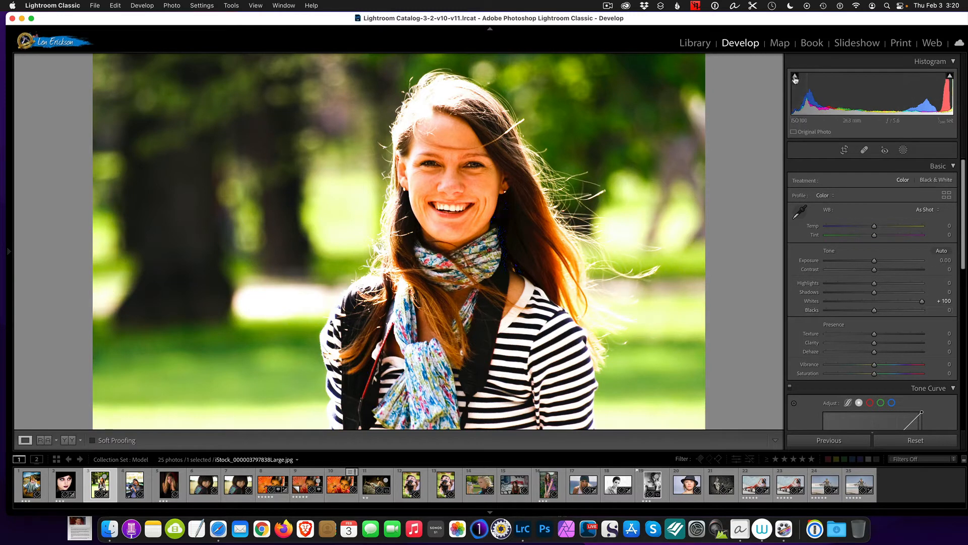
click(950, 77)
mouse_move(950, 77)
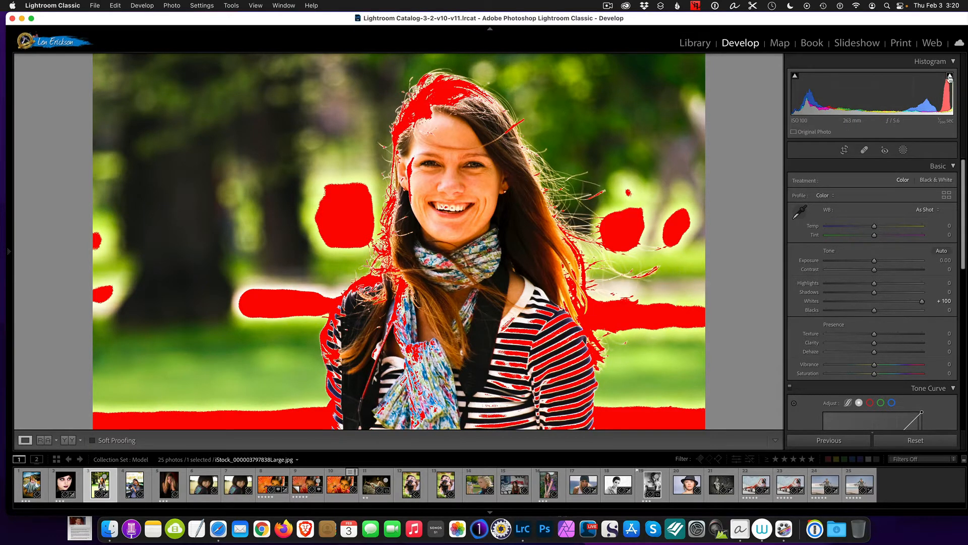
click(442, 95)
click(413, 145)
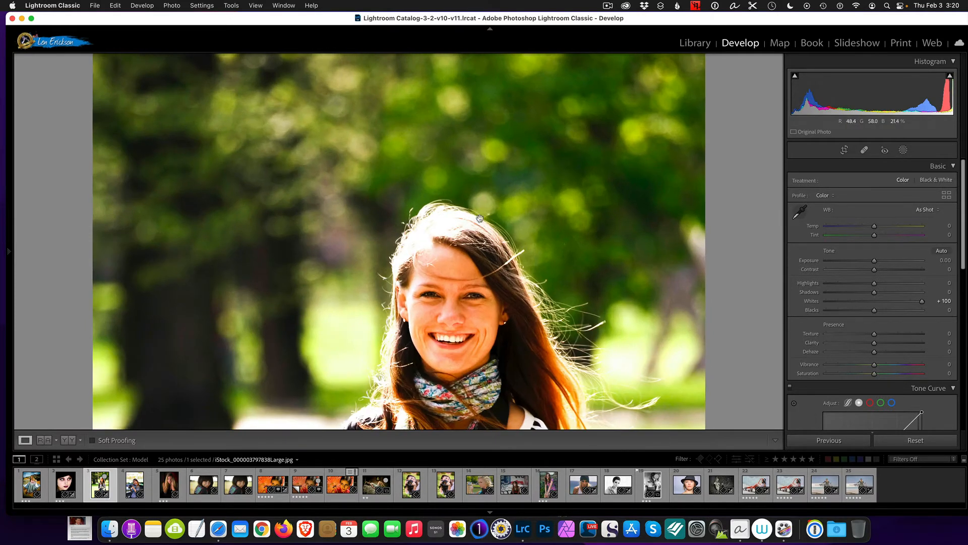
Set Exposure to +0.75, Whites to −3 and Blacks to +11
scroll(555, 223, down, 5)
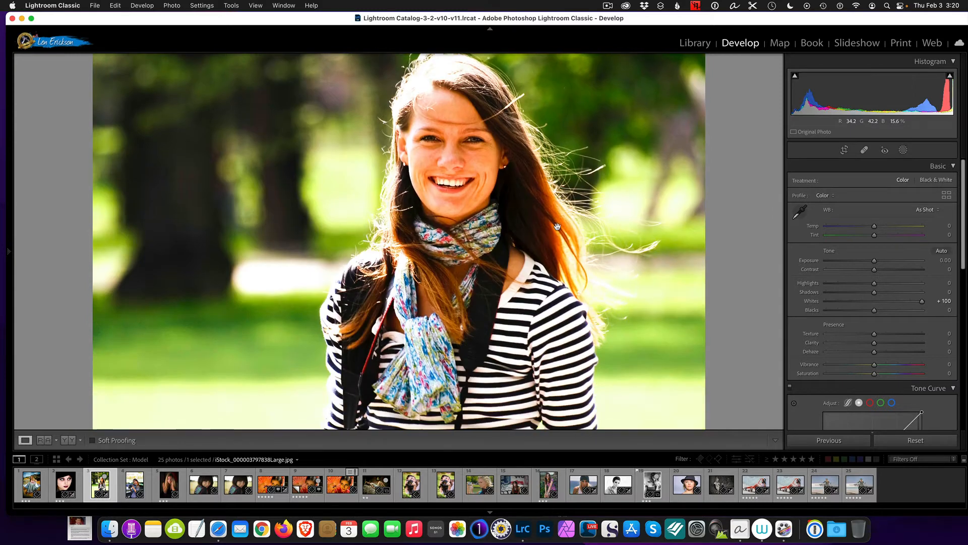
scroll(558, 226, down, 3)
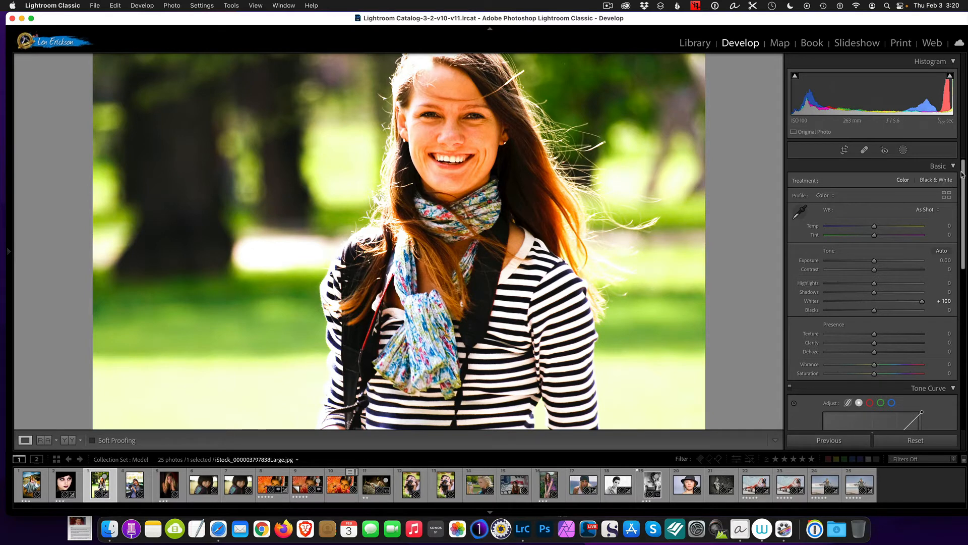
mouse_move(966, 194)
mouse_down()
mouse_move(965, 210)
mouse_move(965, 177)
mouse_up()
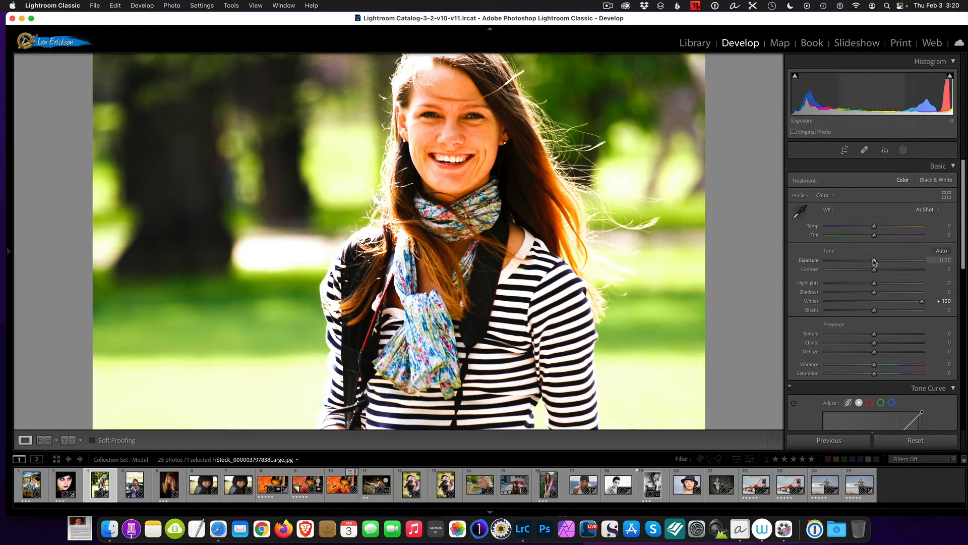
mouse_move(874, 262)
mouse_down()
mouse_move(895, 262)
mouse_move(882, 262)
mouse_up()
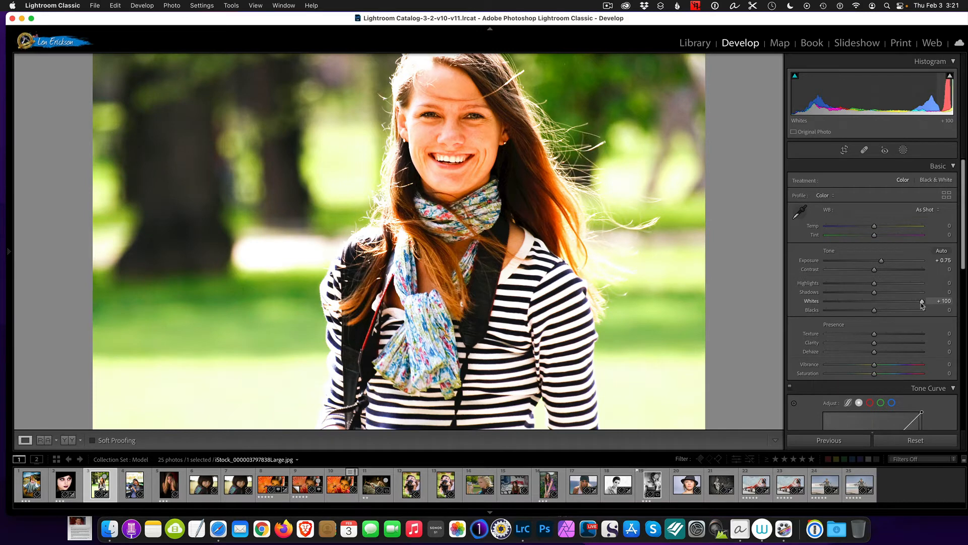
drag(922, 303, 880, 310)
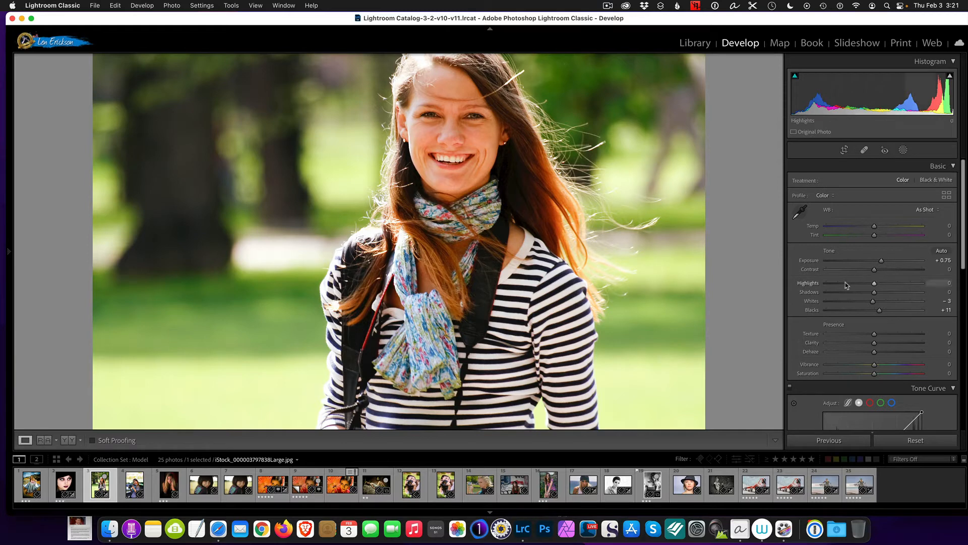
scroll(852, 293, down, 2)
scroll(875, 308, up, 2)
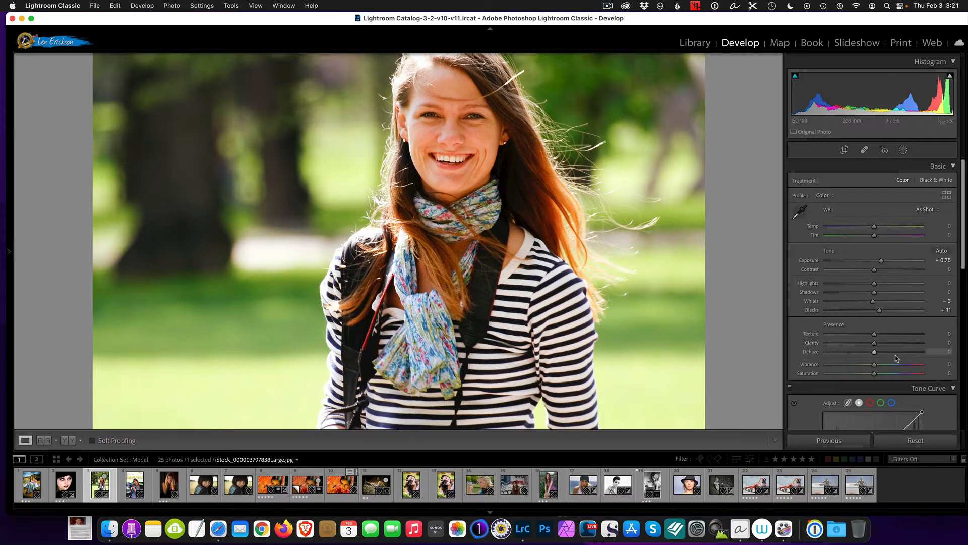
Reset all the photo's adjustments and try shifting the Blacks range directly in the histogram
click(895, 445)
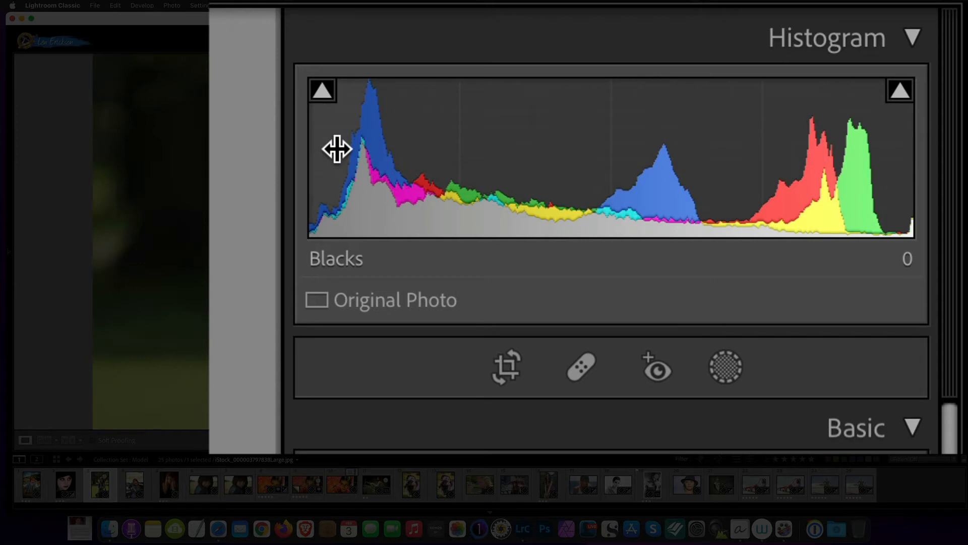
drag(337, 150, 456, 149)
drag(831, 99, 800, 99)
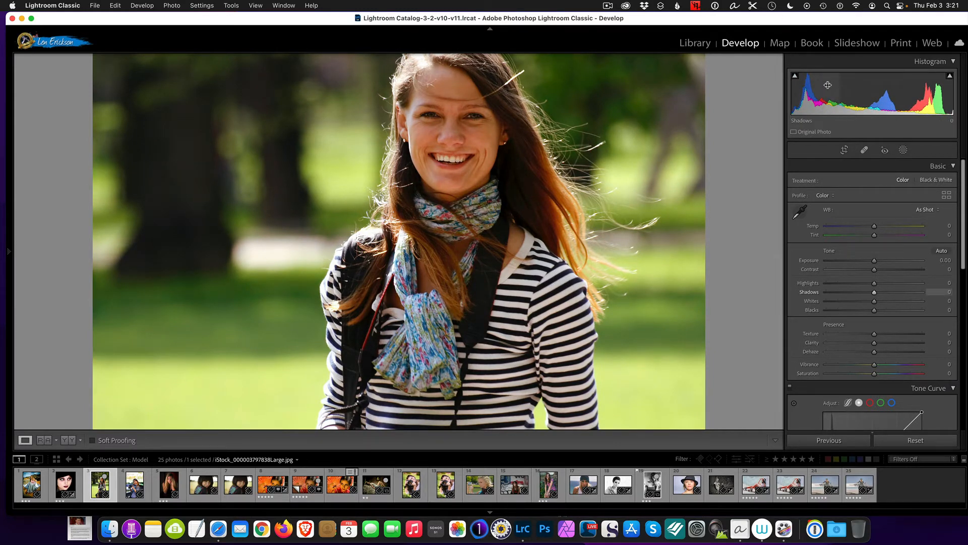
Try Shadows at −100 and Exposure at −0.08 directly in the histogram, resetting each one to its default
mouse_move(827, 84)
mouse_down()
mouse_move(878, 85)
mouse_move(828, 80)
mouse_up()
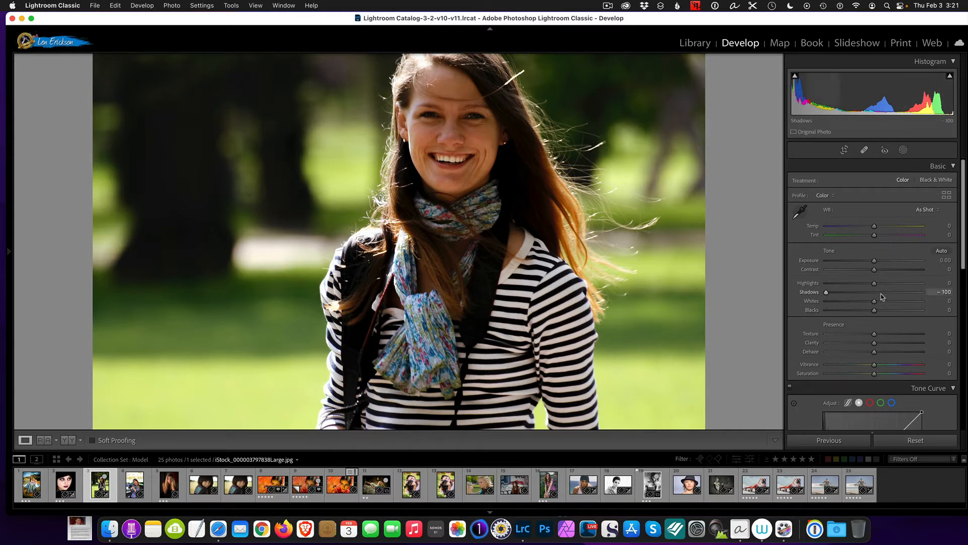
double_click(809, 293)
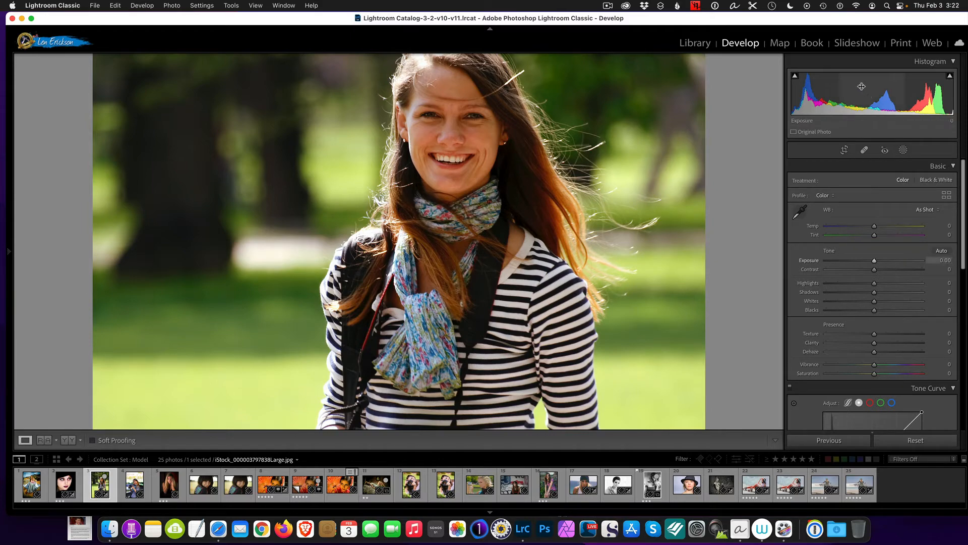
mouse_move(862, 87)
mouse_down()
mouse_move(883, 87)
mouse_move(841, 87)
mouse_move(862, 89)
mouse_up()
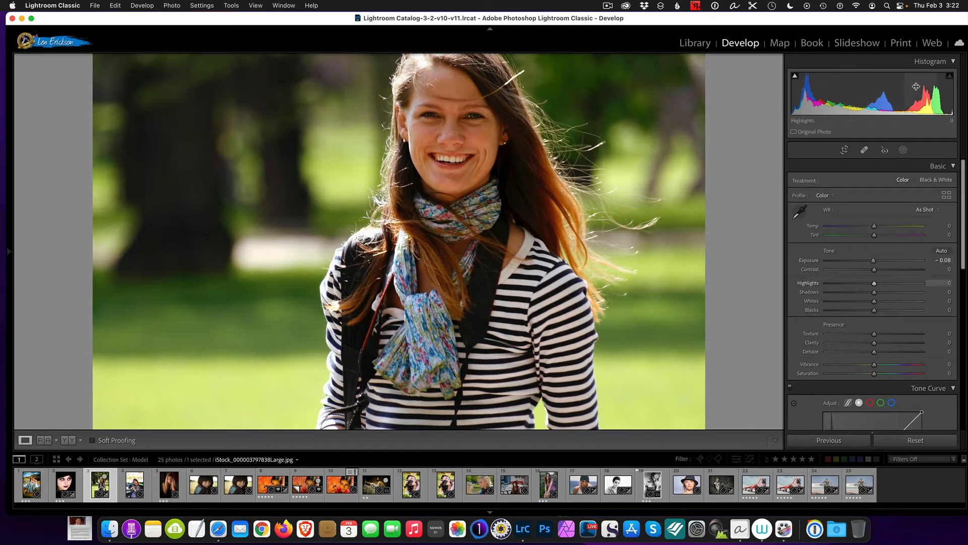
double_click(883, 93)
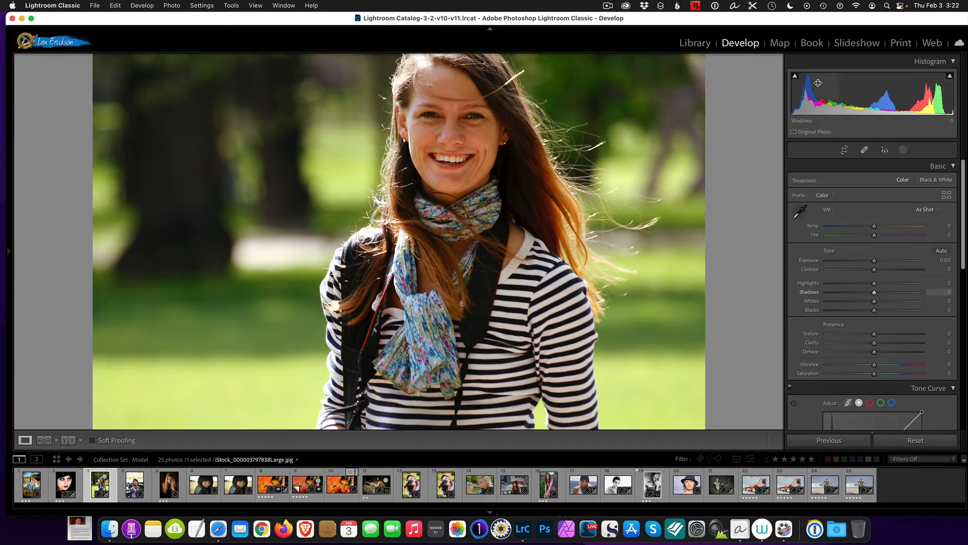
Lower Blacks to −61 directly in the histogram and check the shadow clipping overlay
drag(798, 86, 775, 86)
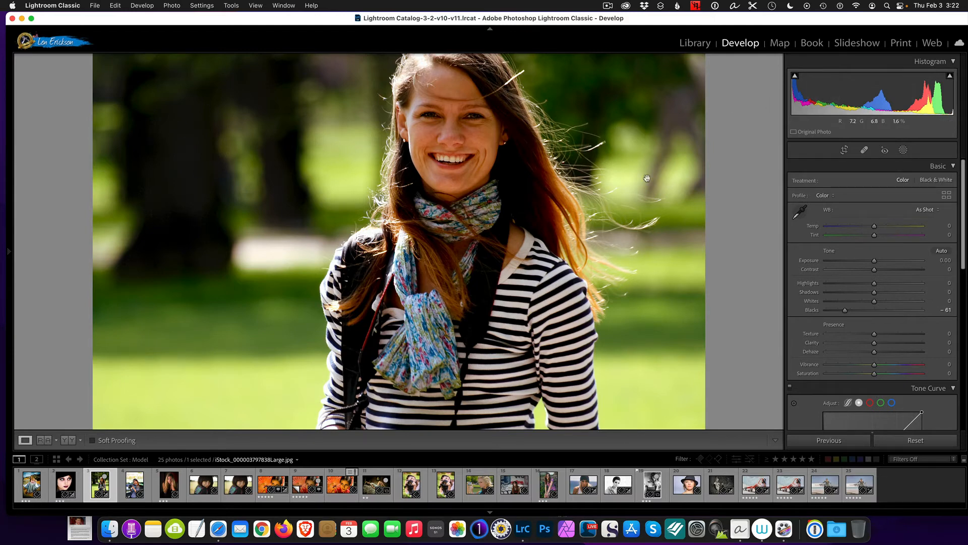
click(796, 77)
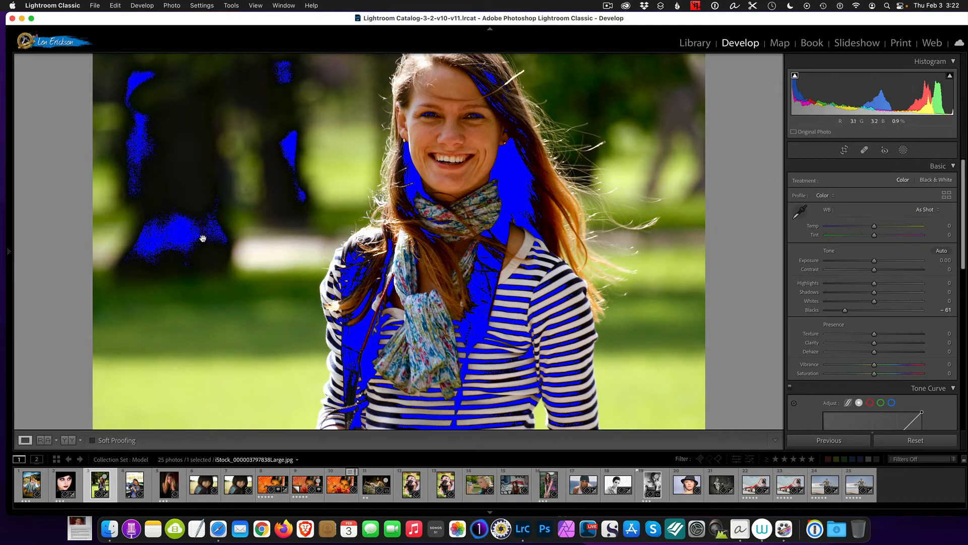
click(795, 76)
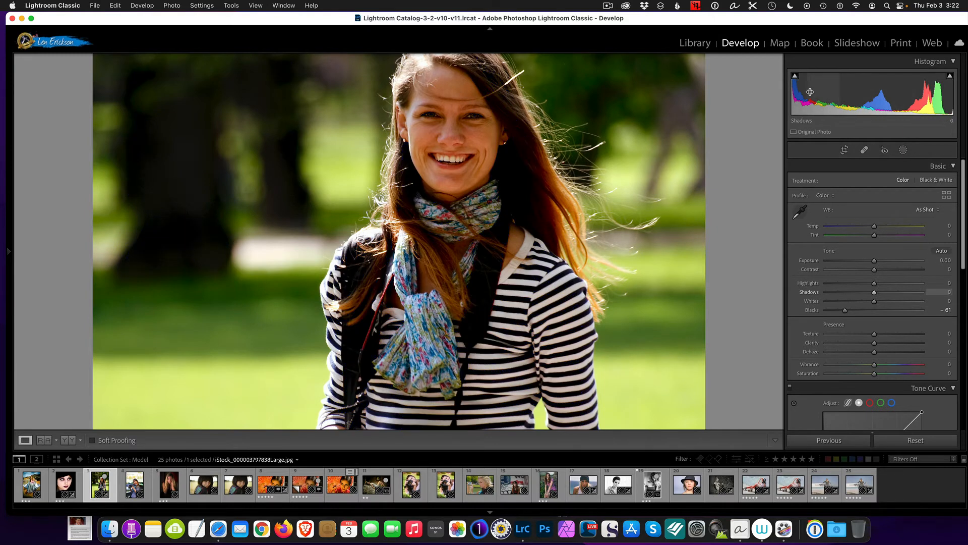
Show the shadow clipping overlay and raise Blacks to +64 directly in the histogram
drag(793, 95, 823, 95)
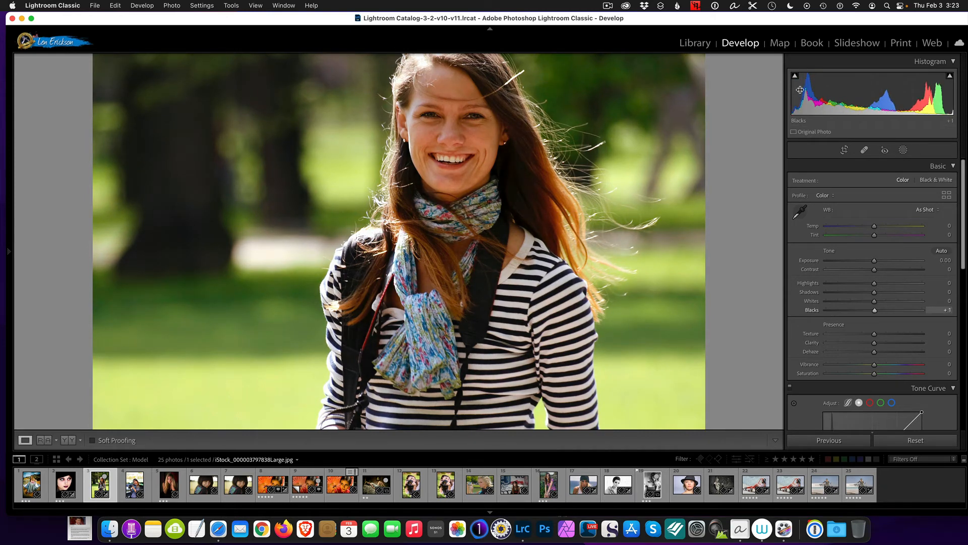
click(796, 77)
drag(884, 310, 899, 310)
drag(798, 103, 798, 103)
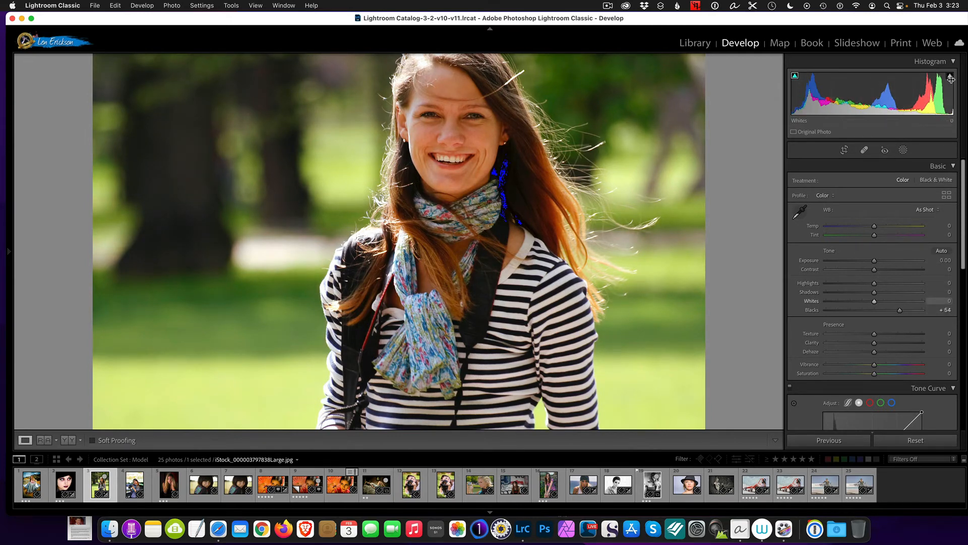
With highlight clipping shown, set Whites to +16, Highlights to −18, Shadows to +22 and Blacks to +43 from the histogram
click(951, 76)
drag(950, 102, 957, 102)
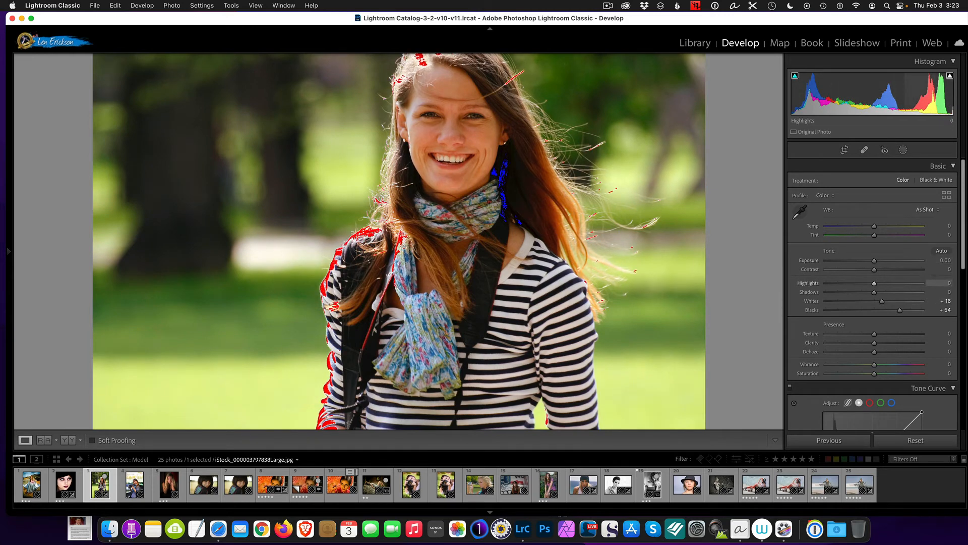
drag(923, 100, 914, 101)
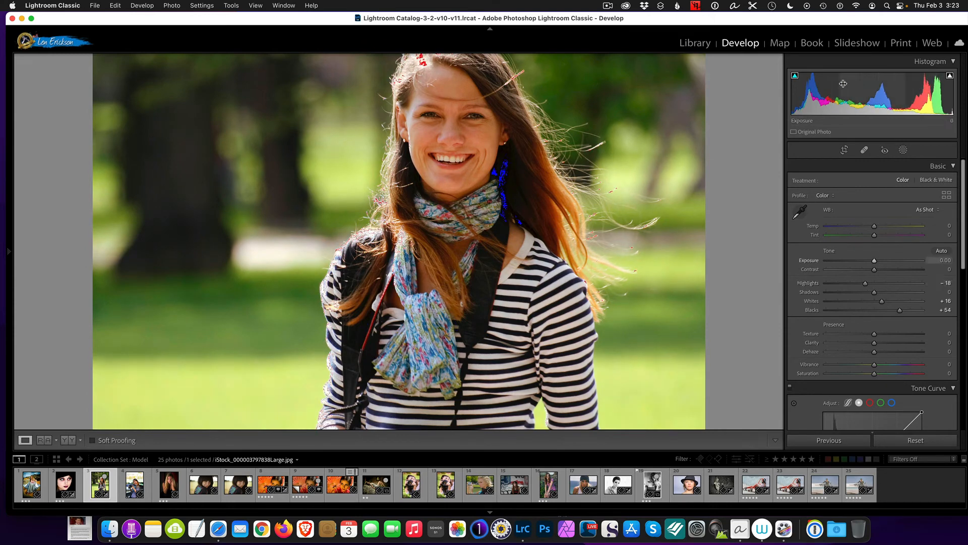
drag(832, 83, 878, 86)
Reset Exposure, Blacks, Shadows, Highlights and Whites to their defaults from their regions of the histogram
double_click(859, 85)
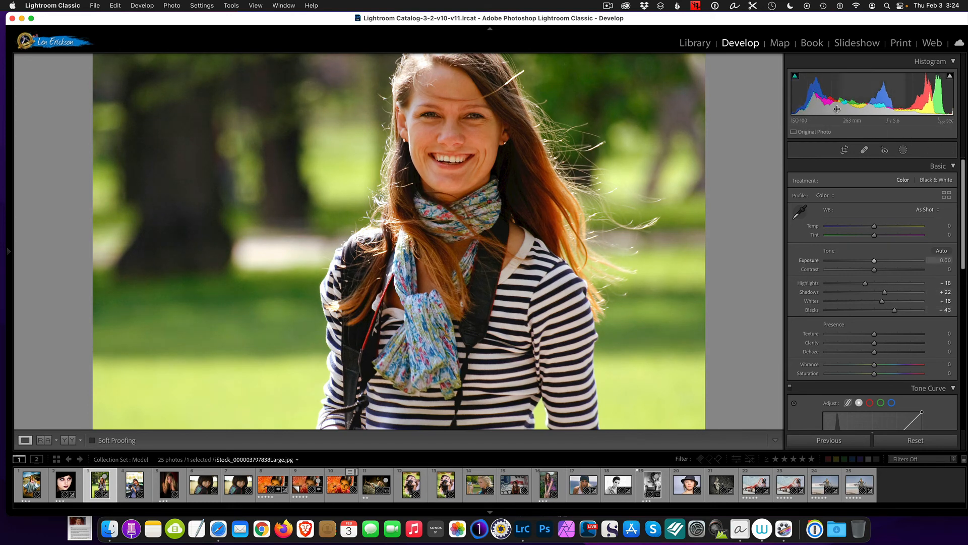
double_click(799, 94)
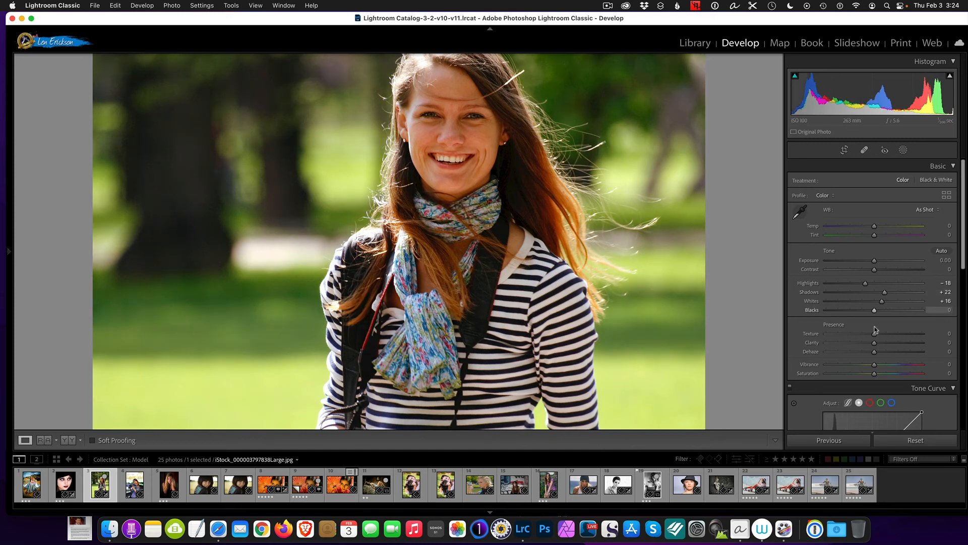
double_click(830, 92)
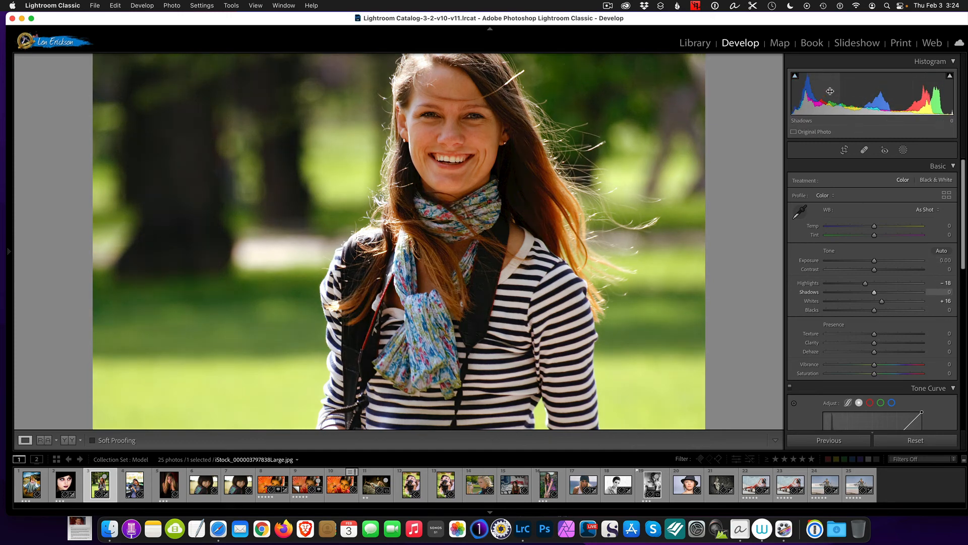
drag(863, 92, 863, 92)
double_click(863, 92)
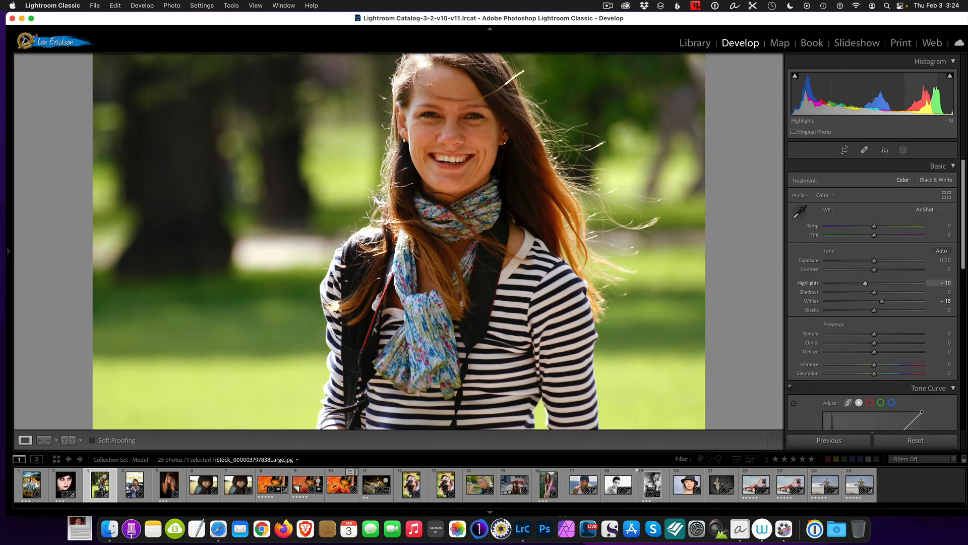
double_click(918, 86)
double_click(953, 88)
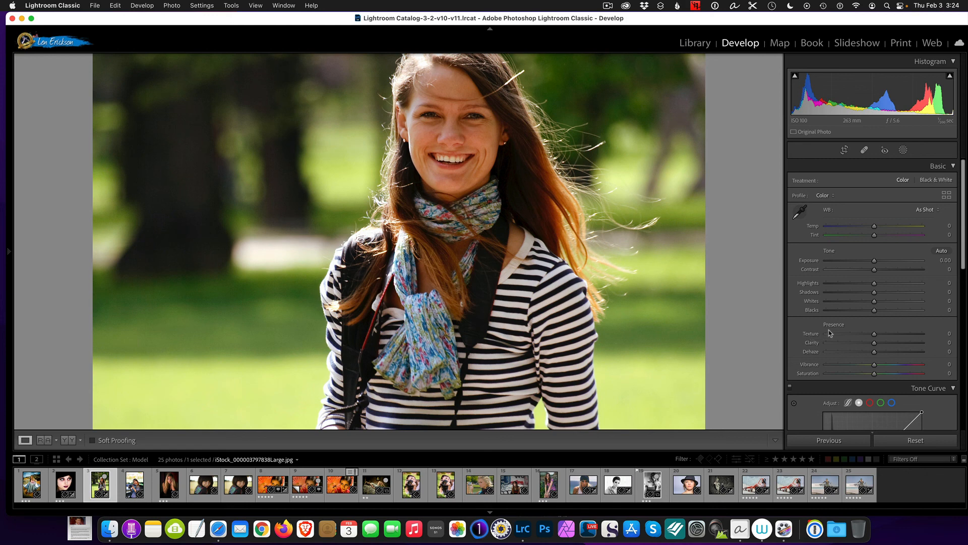
click(607, 6)
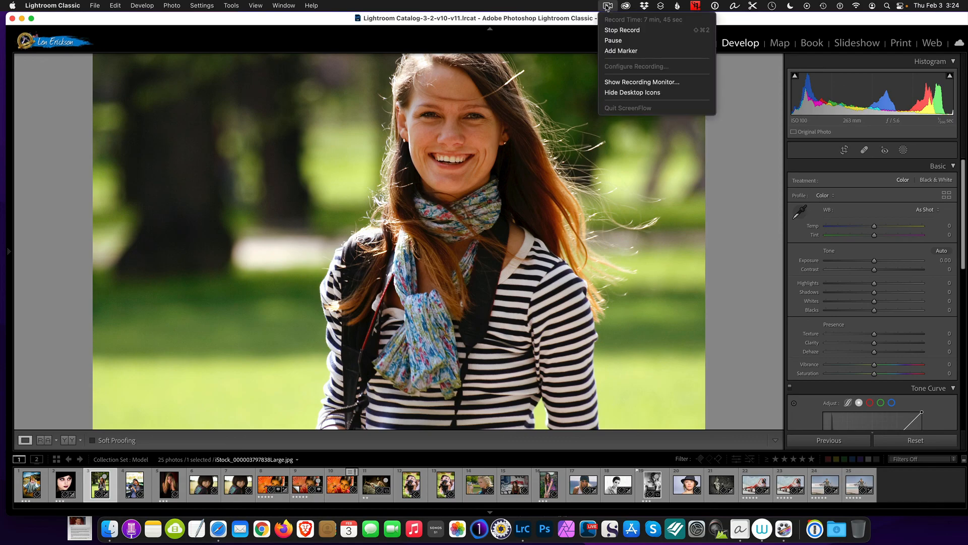